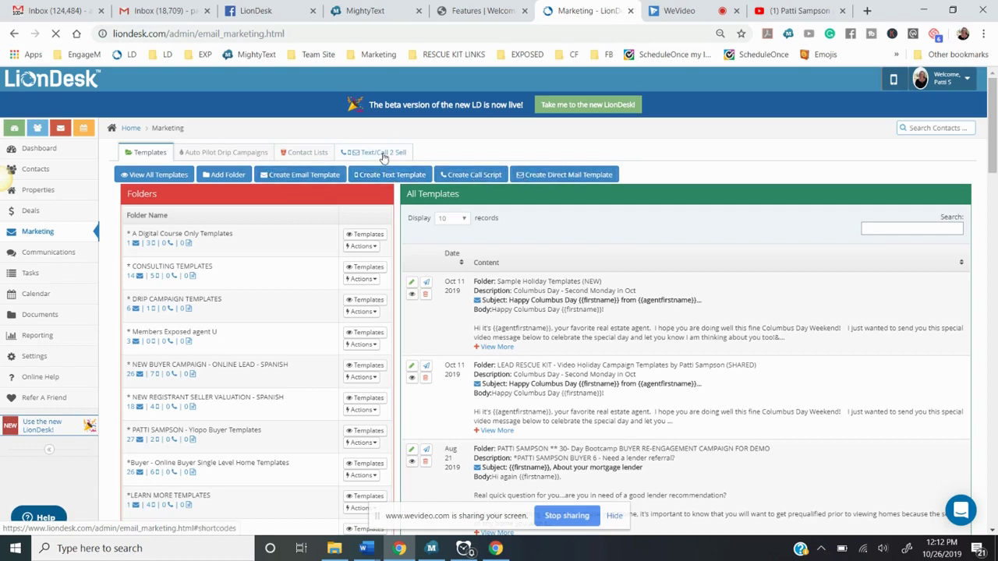
# Step: Switch the Marketing page to the Text/Call 2 Sell short codes section
pyautogui.click(381, 153)
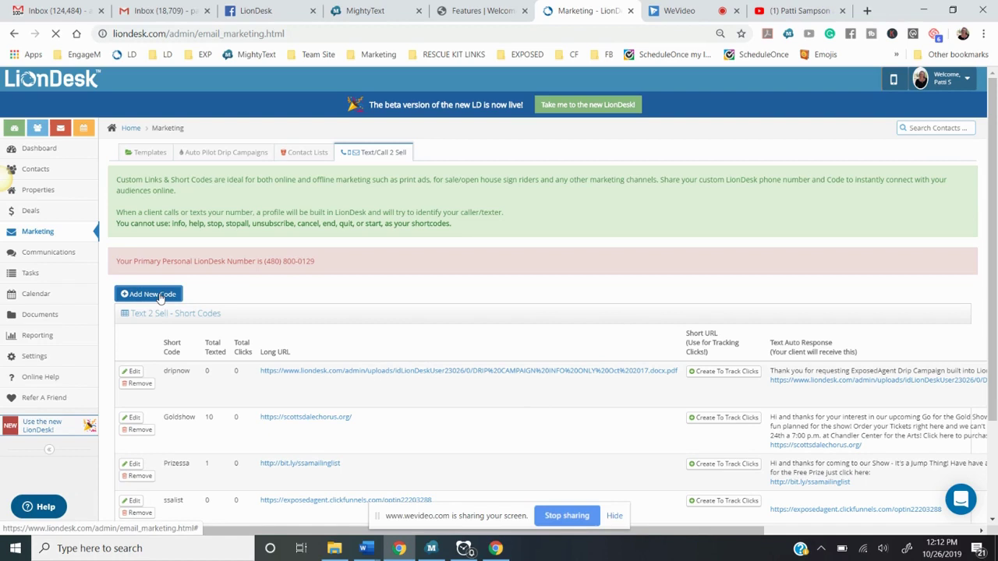
# Step: Start a new Text 2 Sell short code with 'Textme' as the code
pyautogui.click(160, 295)
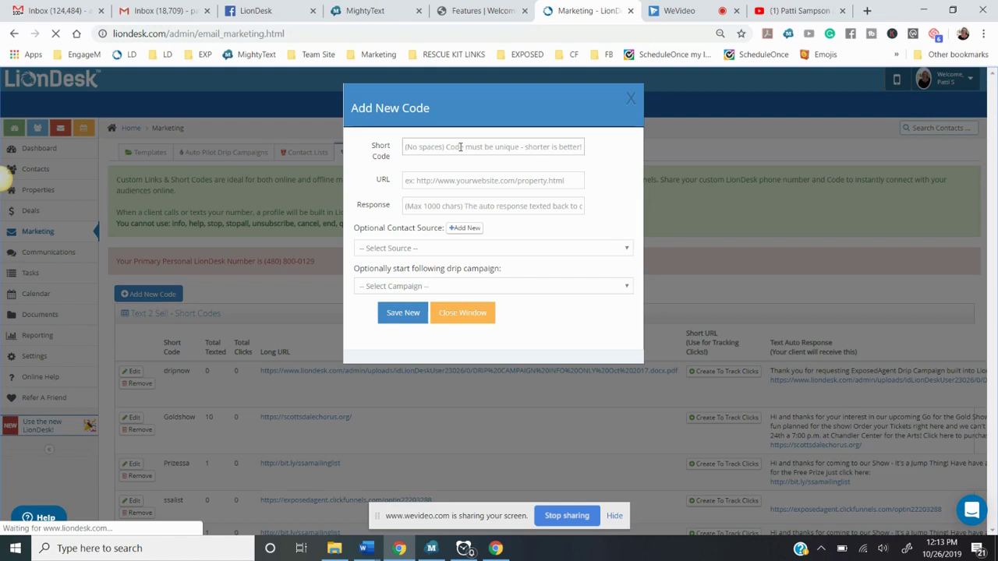
pyautogui.click(460, 147)
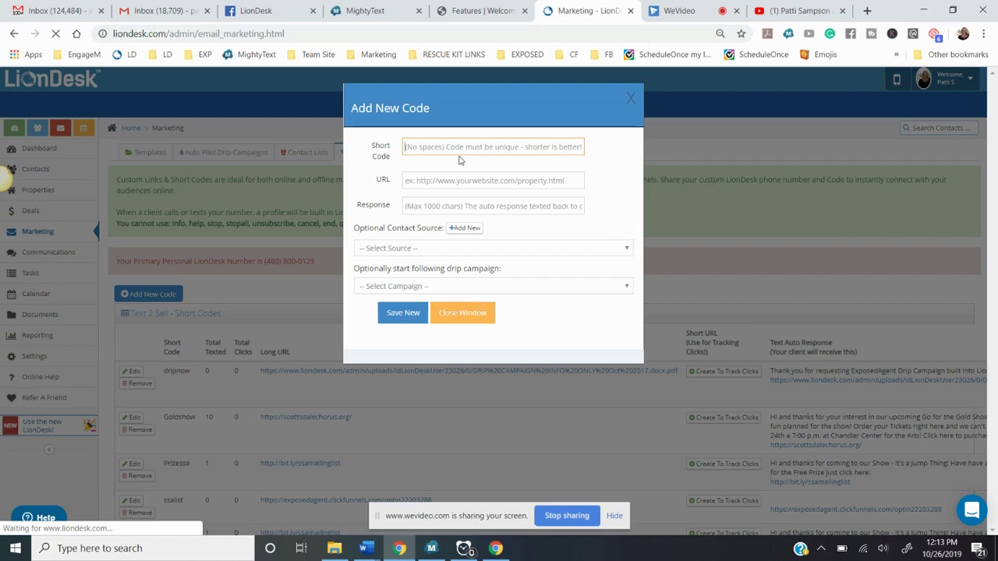
pyautogui.write('Text')
pyautogui.write('me')
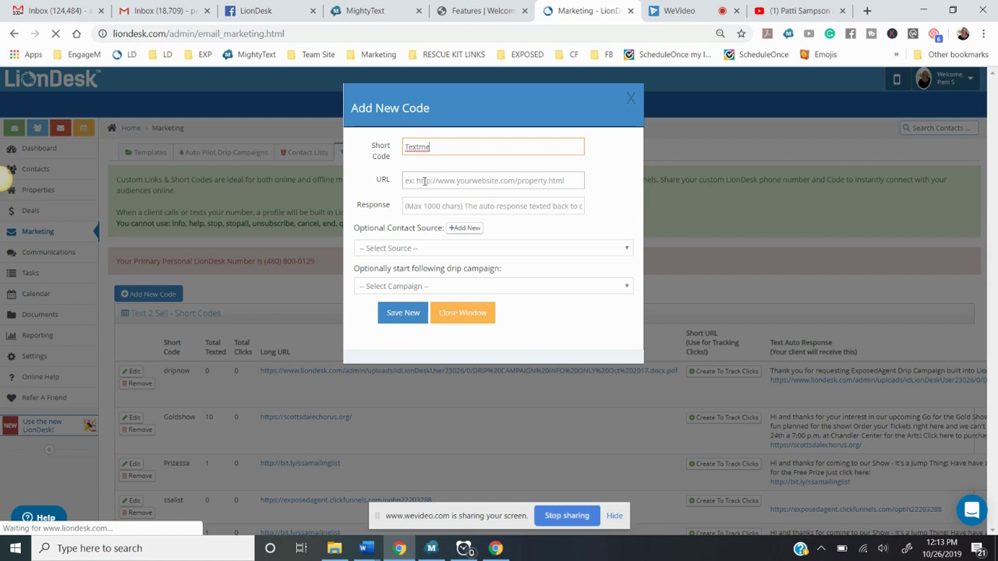
pyautogui.click(425, 181)
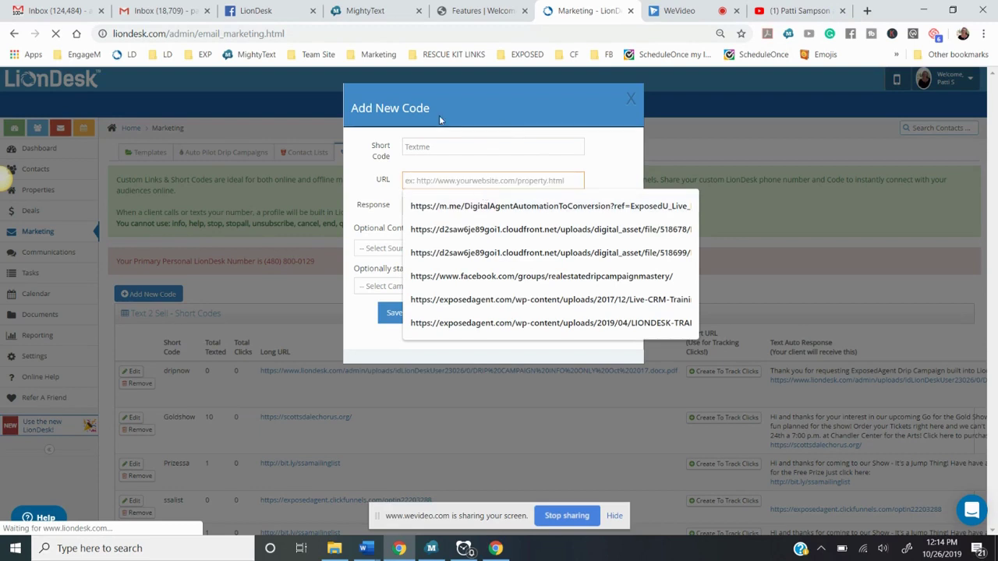
pyautogui.write('https://exposedagent.com/')
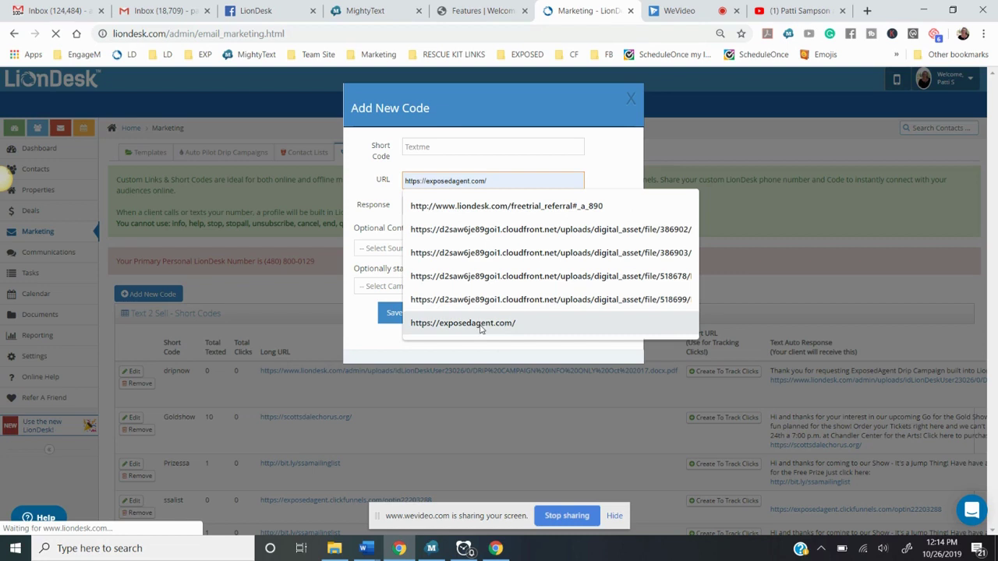
pyautogui.click(471, 323)
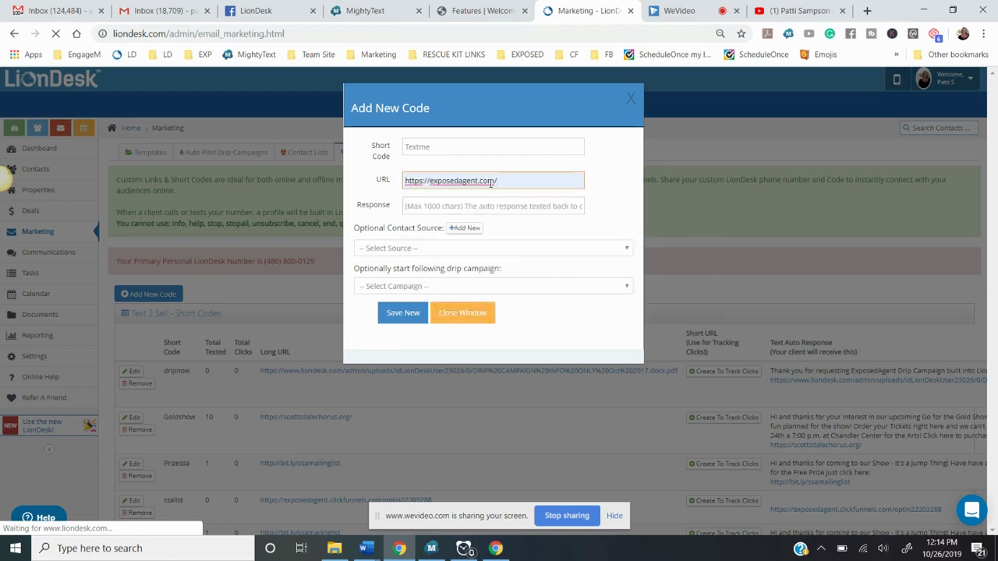
pyautogui.click(411, 208)
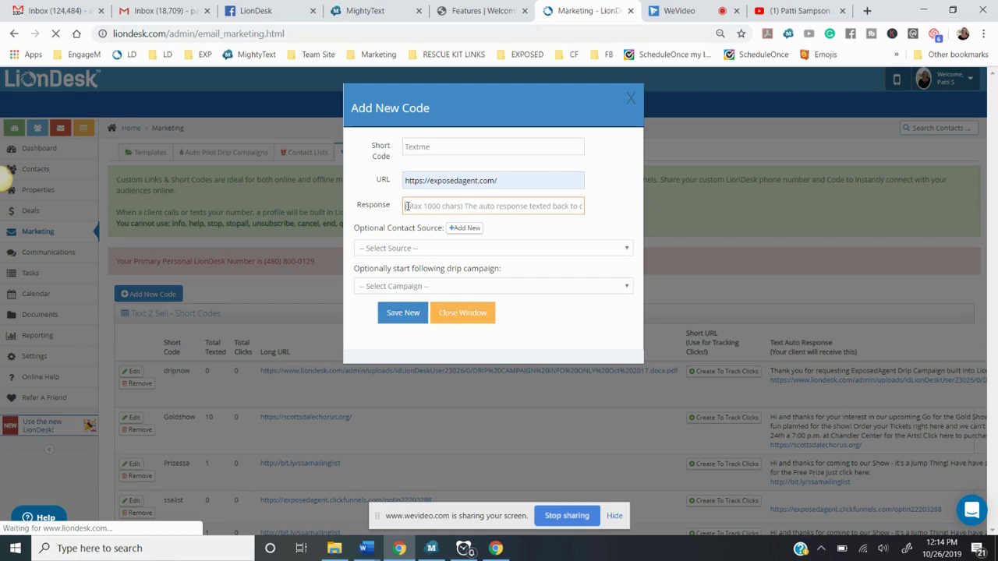
# Step: Write the auto-response 'Thanks so much for inquiring about my consulting services, let's get started here!'
pyautogui.write('T')
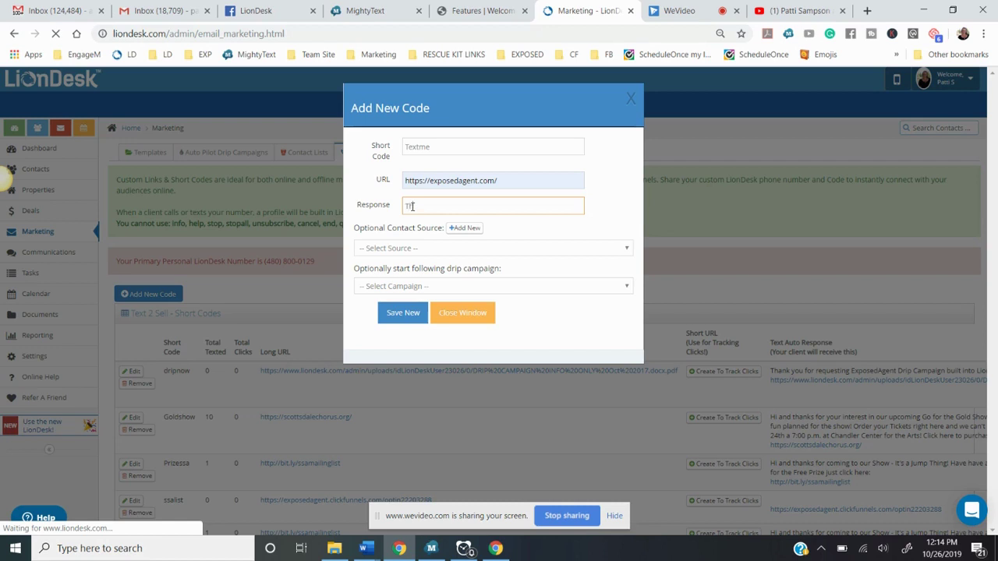
pyautogui.write('hanks so much for ')
pyautogui.write('inquiring about m')
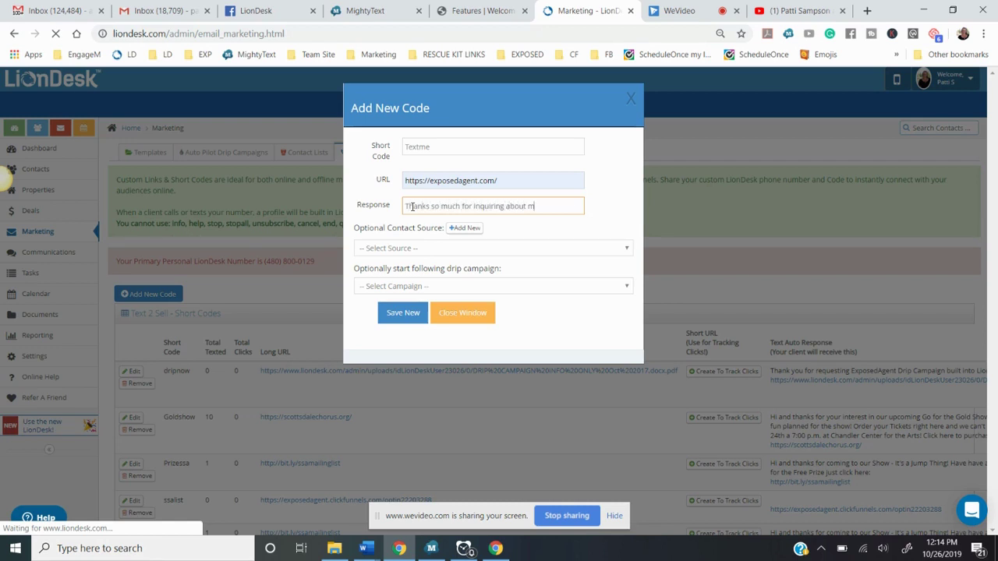
pyautogui.write('y consulting')
pyautogui.write(' services')
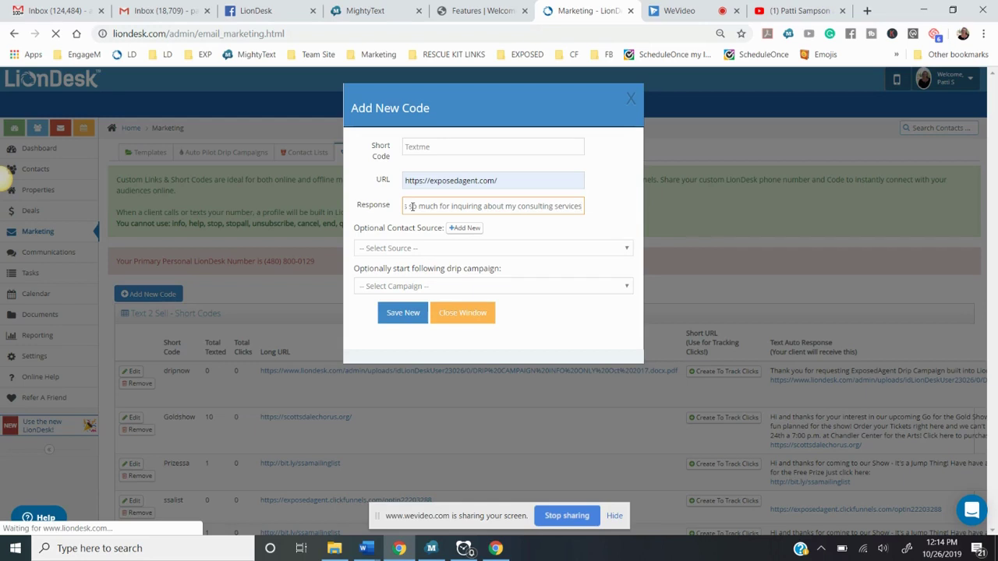
pyautogui.write(', ')
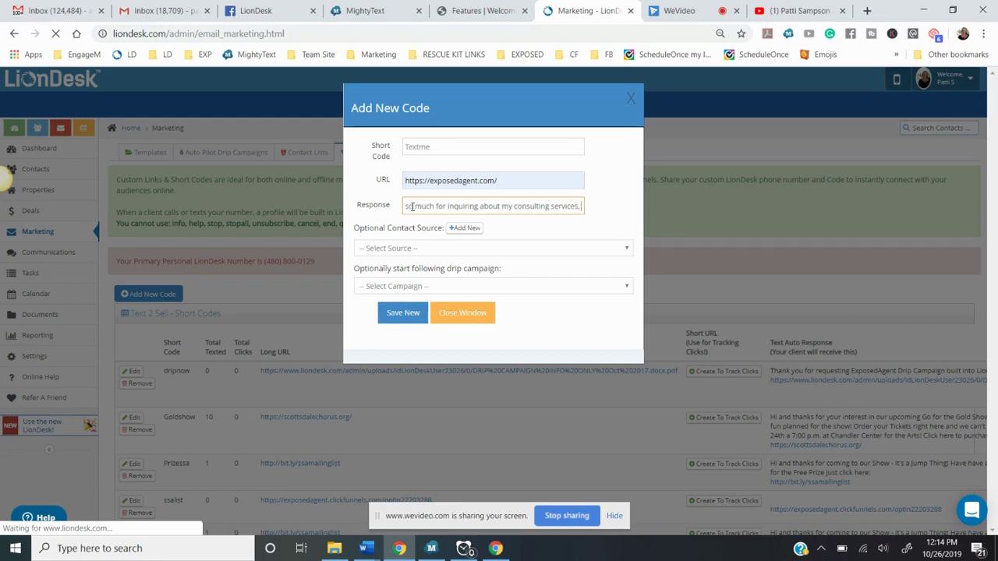
pyautogui.write('learn')
pyautogui.press('BackSpace')
pyautogui.press('BackSpace')
pyautogui.press('BackSpace')
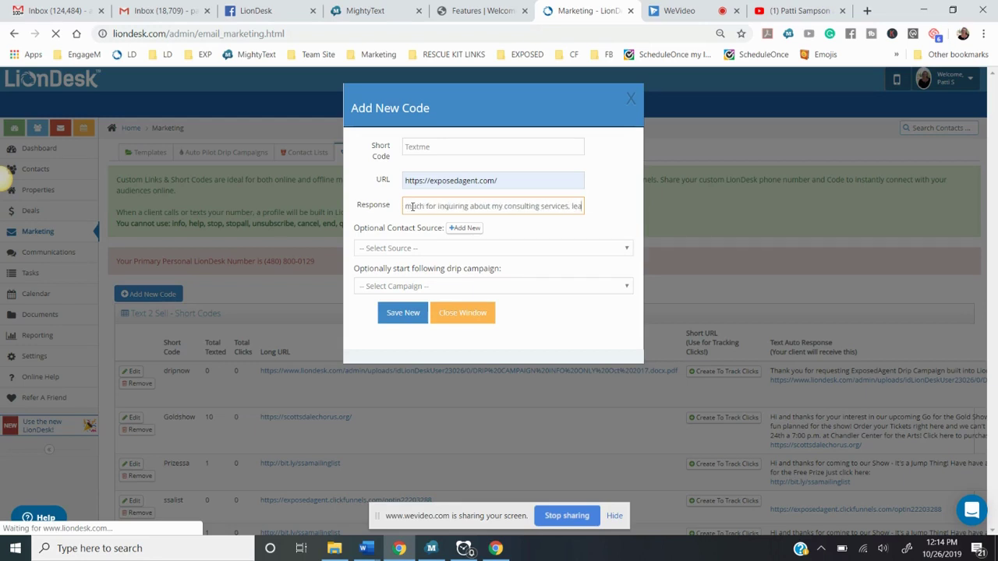
pyautogui.write("t's get")
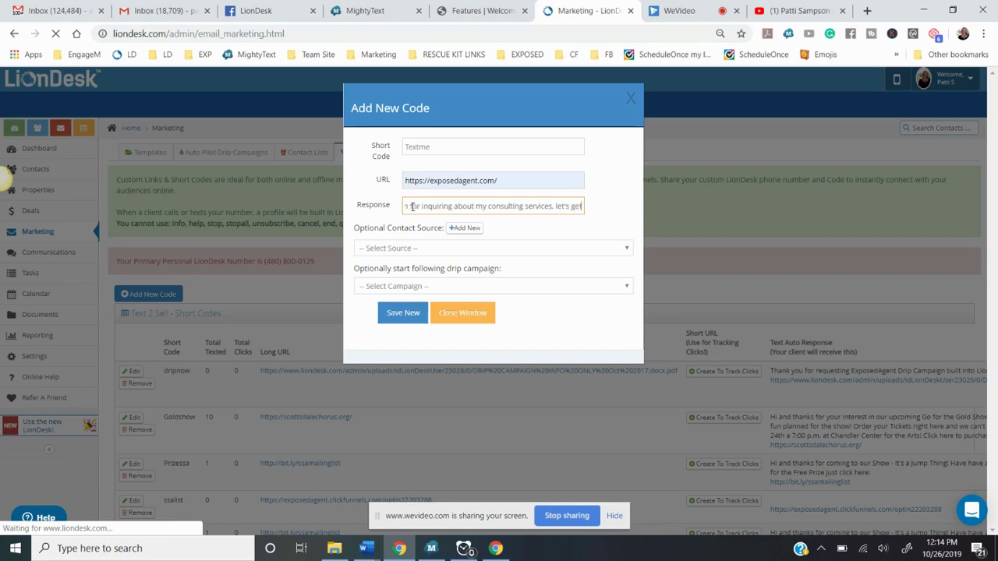
pyautogui.write(' started')
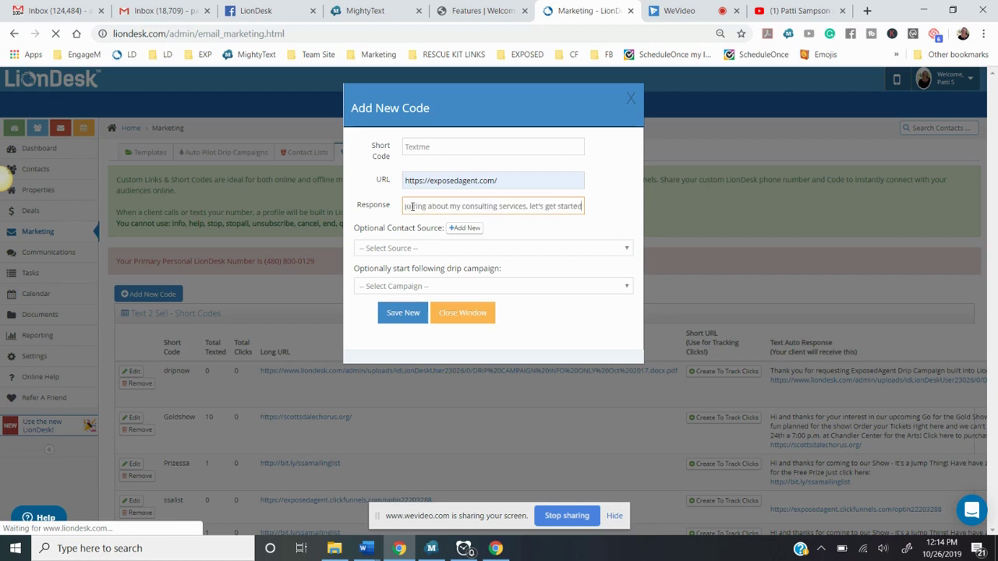
pyautogui.write(' here!')
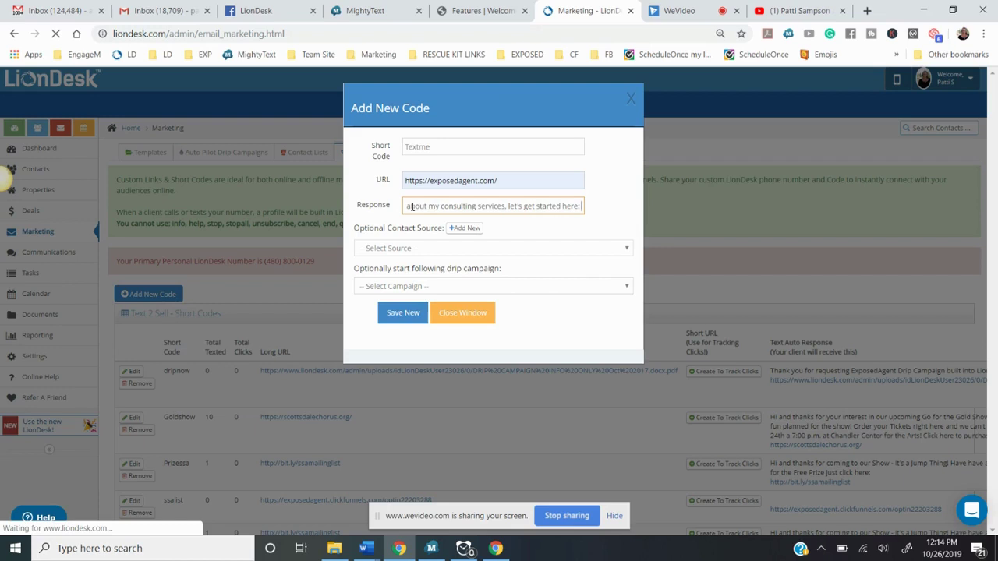
pyautogui.click(507, 180)
# Step: Choose 'CF Exposed Learn More' from the Optional Contact Source list for Textme
pyautogui.click(483, 248)
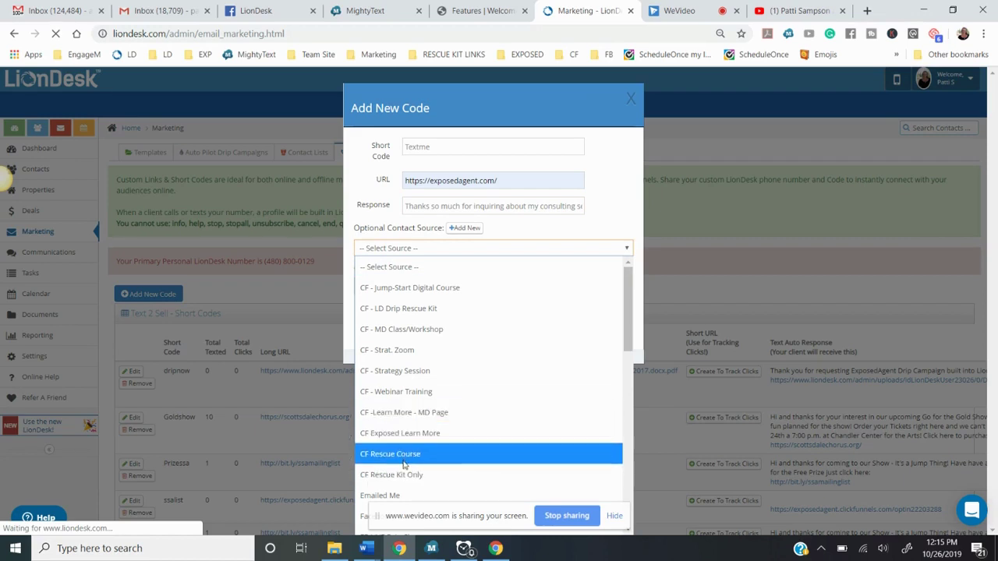
pyautogui.scroll(-3, 408, 461)
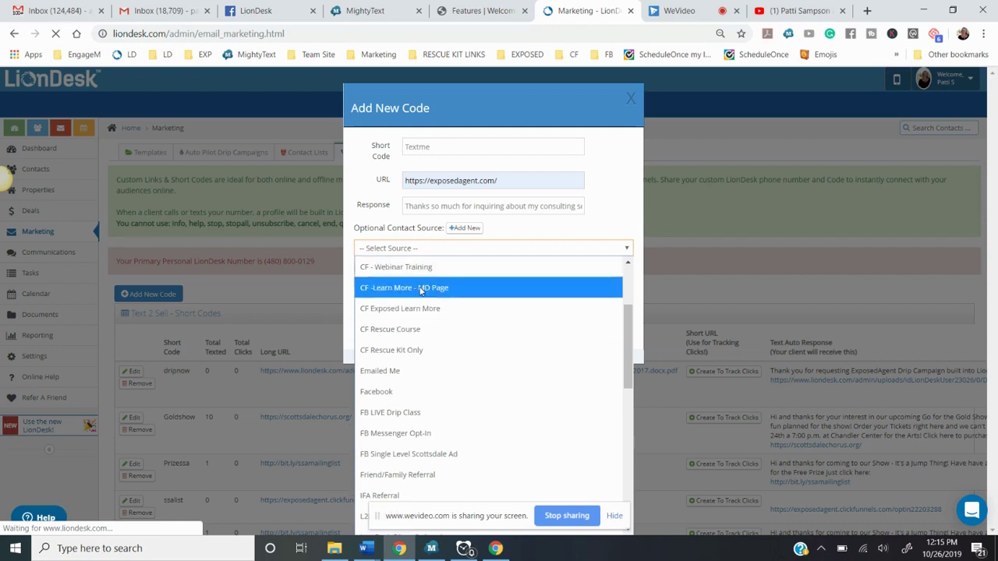
pyautogui.click(419, 310)
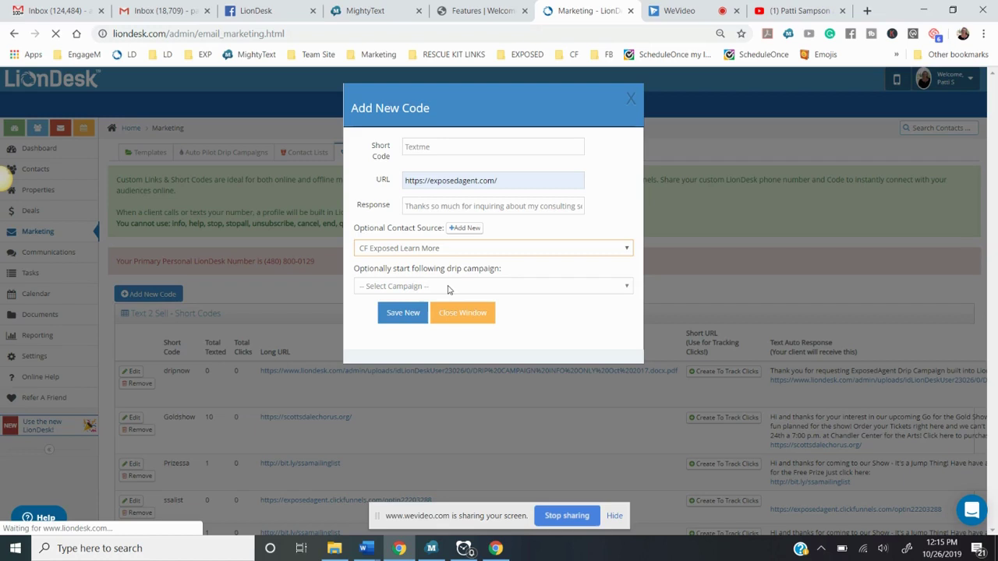
# Step: Assign the '*Z LD Drip Campaign Inquiry' drip campaign and save the new Textme code
pyautogui.click(448, 287)
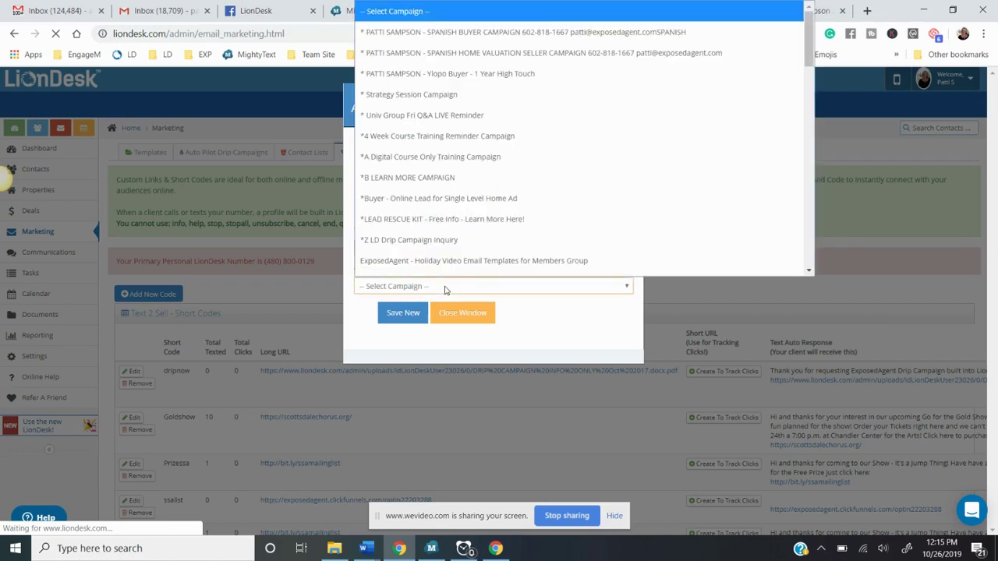
pyautogui.scroll(-1, 449, 265)
pyautogui.click(446, 229)
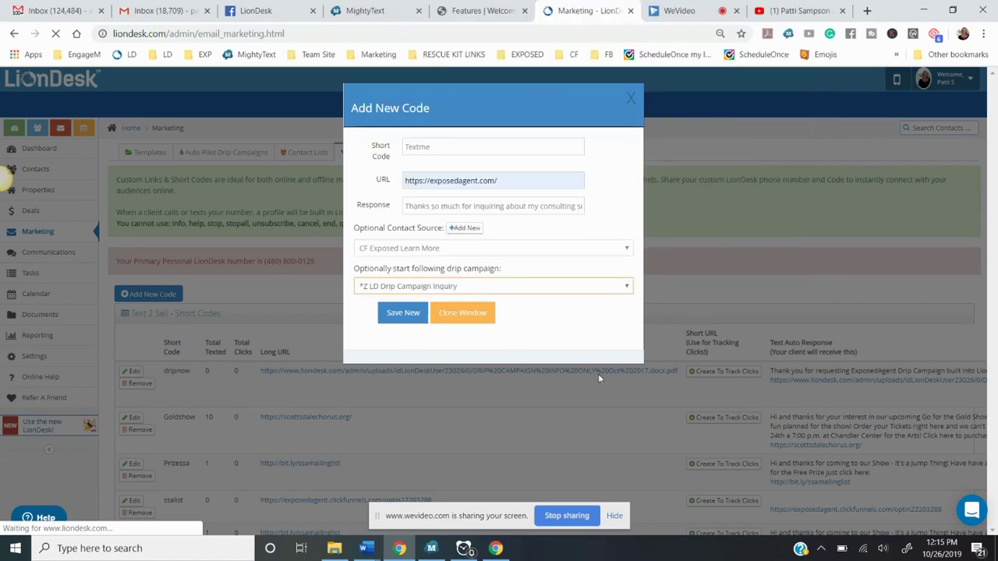
pyautogui.click(403, 314)
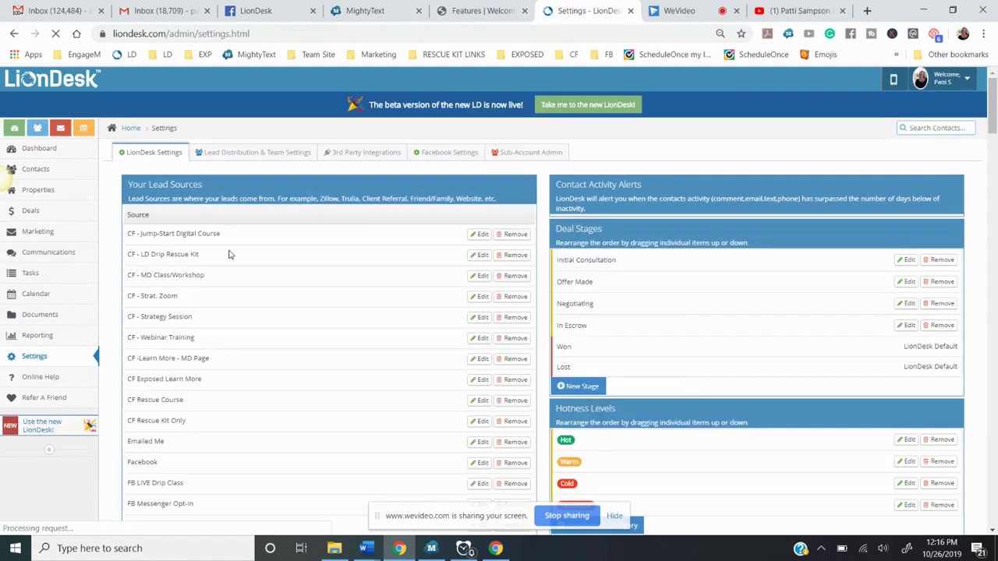
# Step: Scroll through the Settings lead sources list and back to the top
pyautogui.scroll(-6, 242, 366)
pyautogui.scroll(-2, 249, 369)
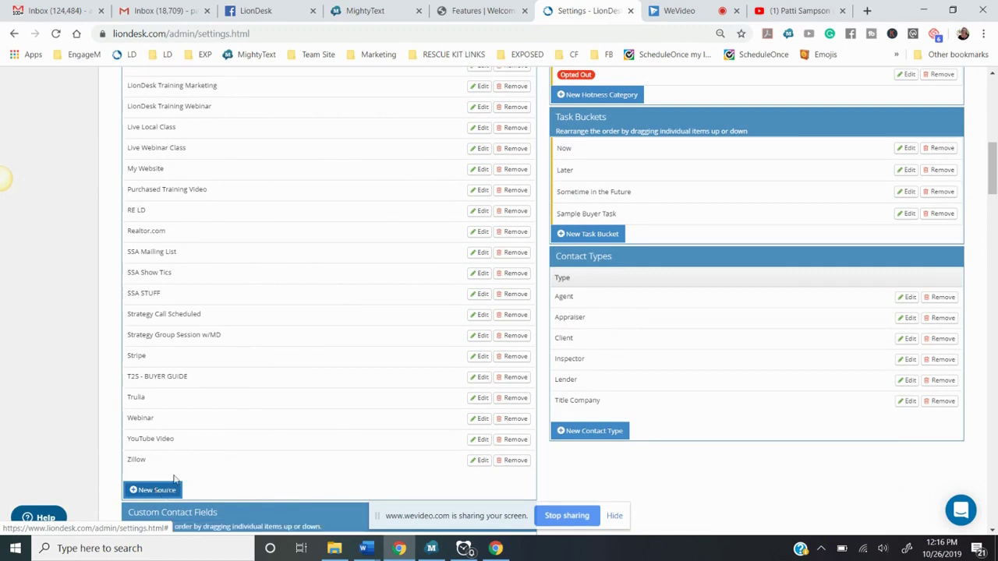
pyautogui.scroll(3, 212, 431)
pyautogui.scroll(10, 220, 343)
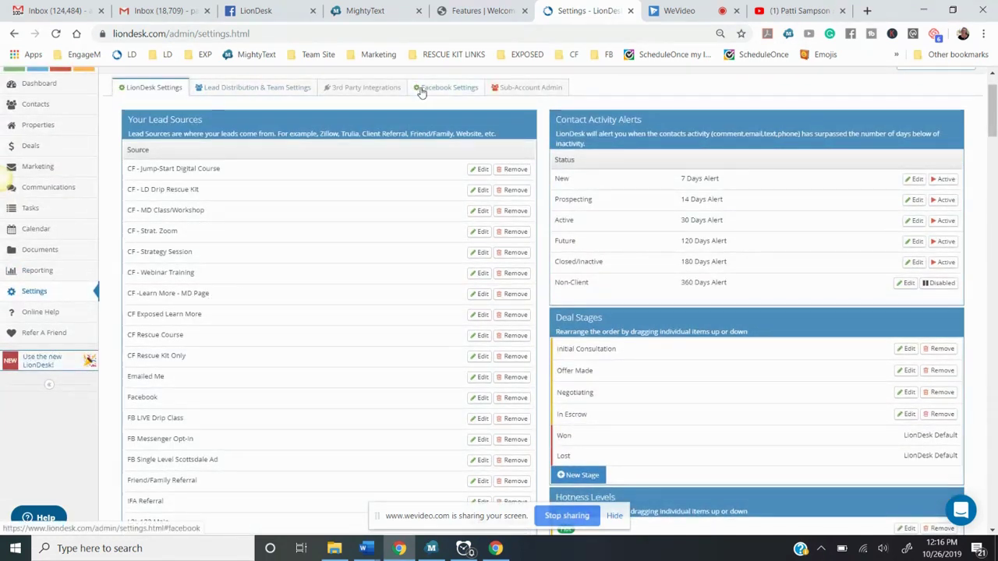
pyautogui.scroll(1, 427, 91)
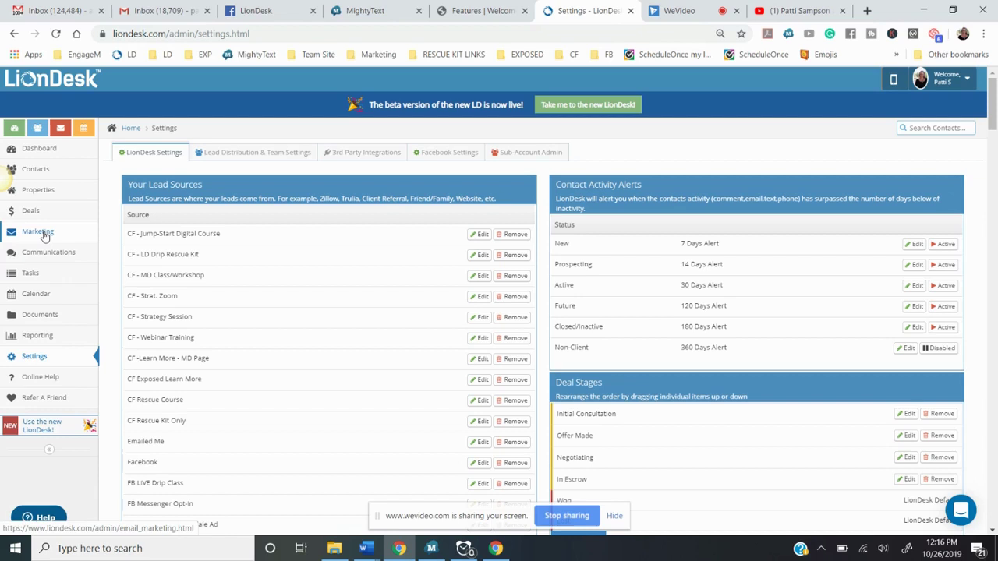
# Step: Open a blank Create New Text Template form under Marketing, ready for message text
pyautogui.click(44, 235)
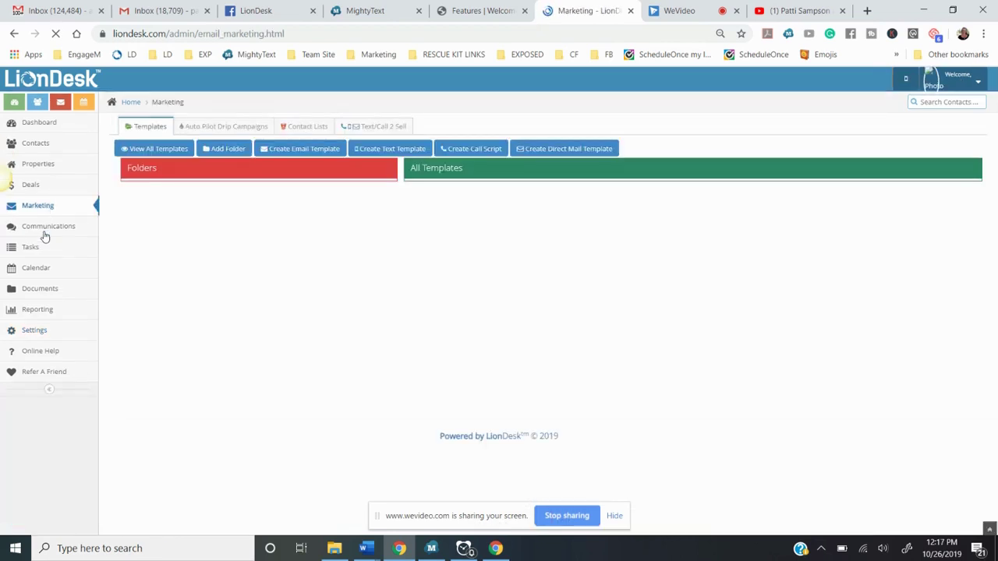
pyautogui.click(379, 152)
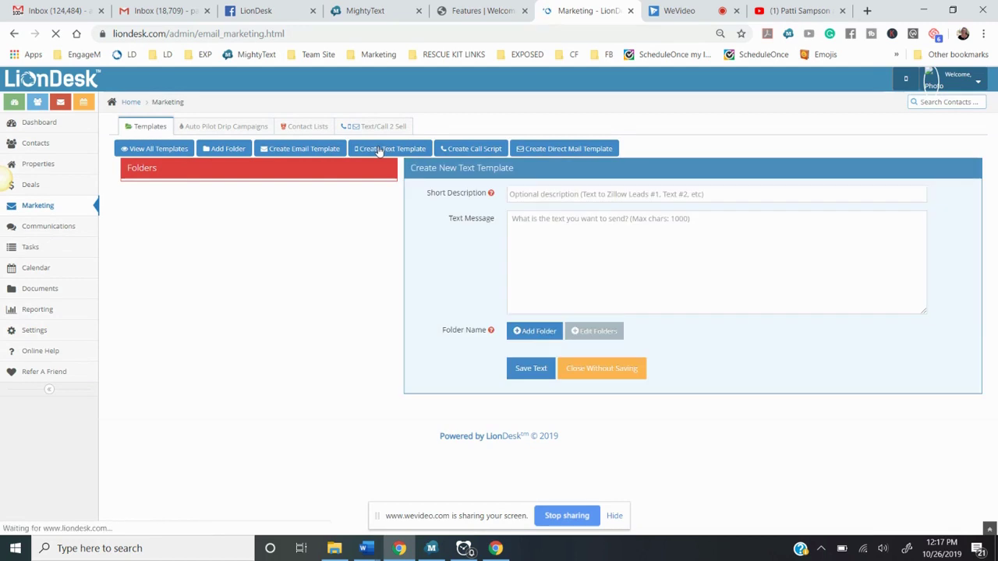
pyautogui.click(532, 228)
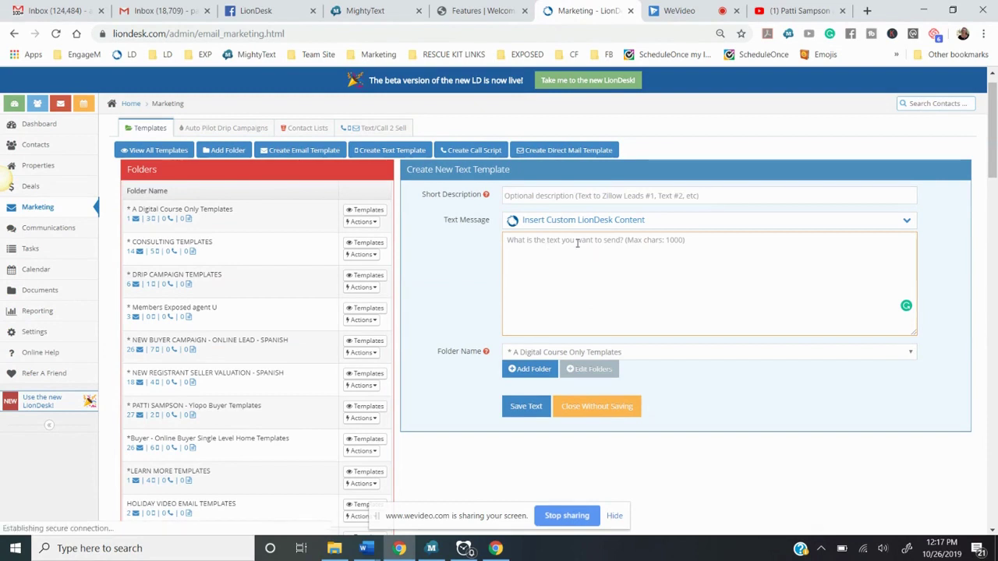
pyautogui.click(611, 321)
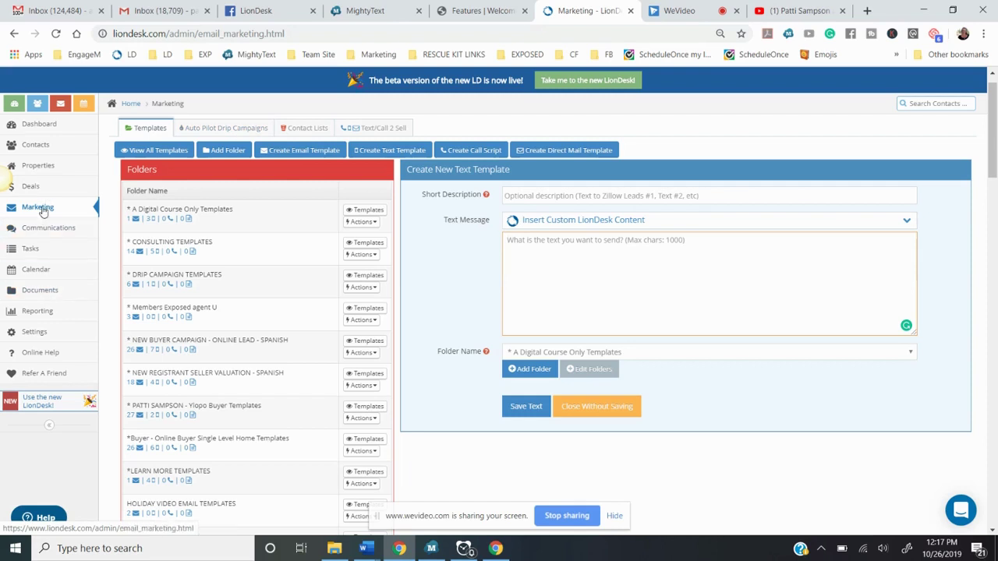
# Step: Review the saved Textme code's contact source and drip campaign in the short codes table
pyautogui.click(382, 128)
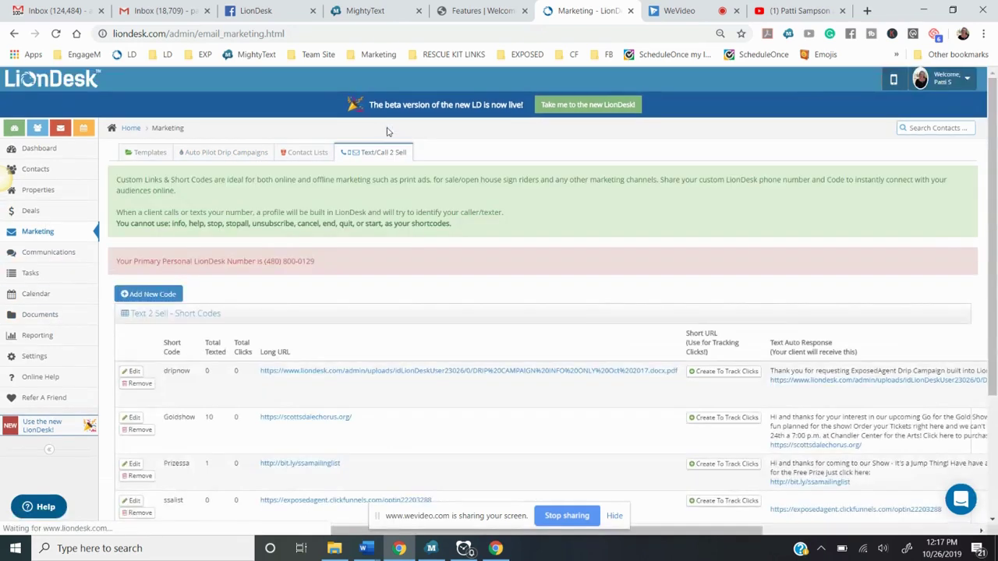
pyautogui.scroll(-3, 444, 350)
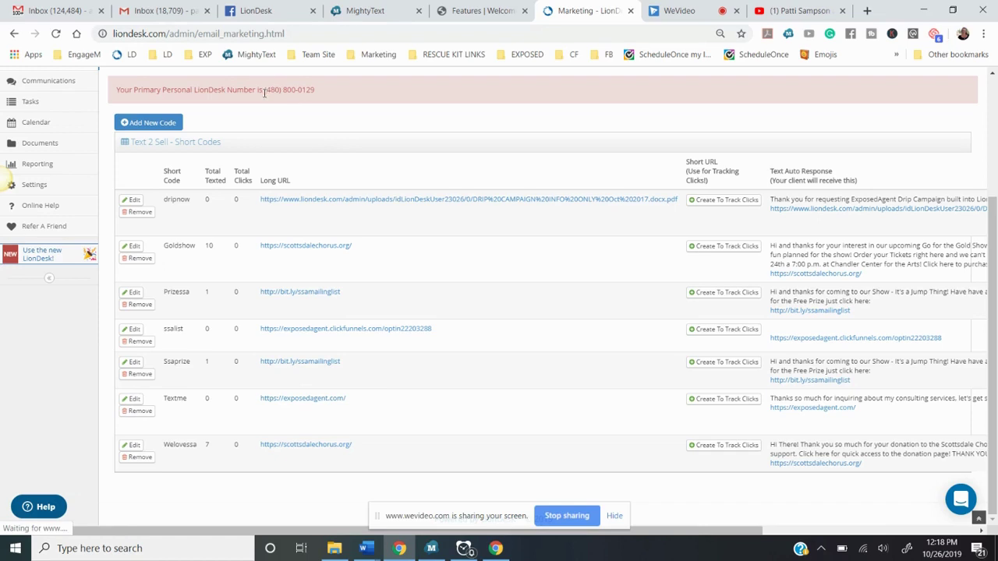
pyautogui.moveTo(265, 91); pyautogui.dragTo(329, 91)
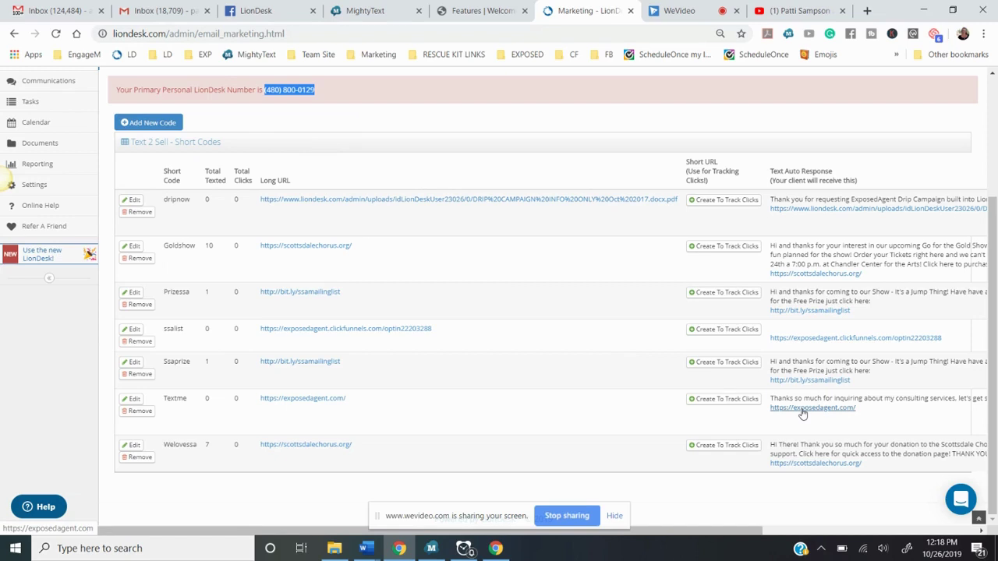
pyautogui.moveTo(761, 533); pyautogui.dragTo(974, 534)
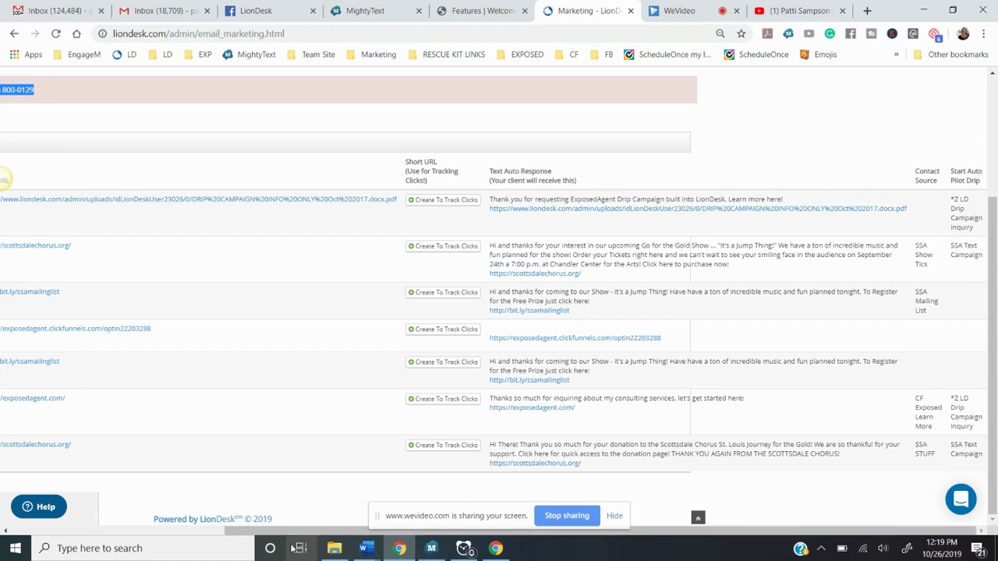
pyautogui.moveTo(307, 534); pyautogui.dragTo(117, 534)
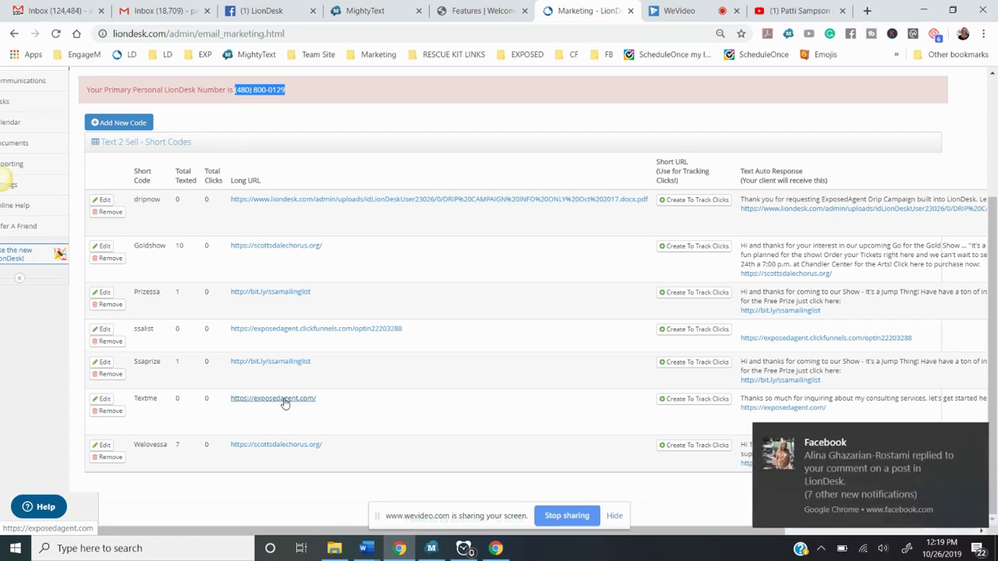
pyautogui.click(974, 434)
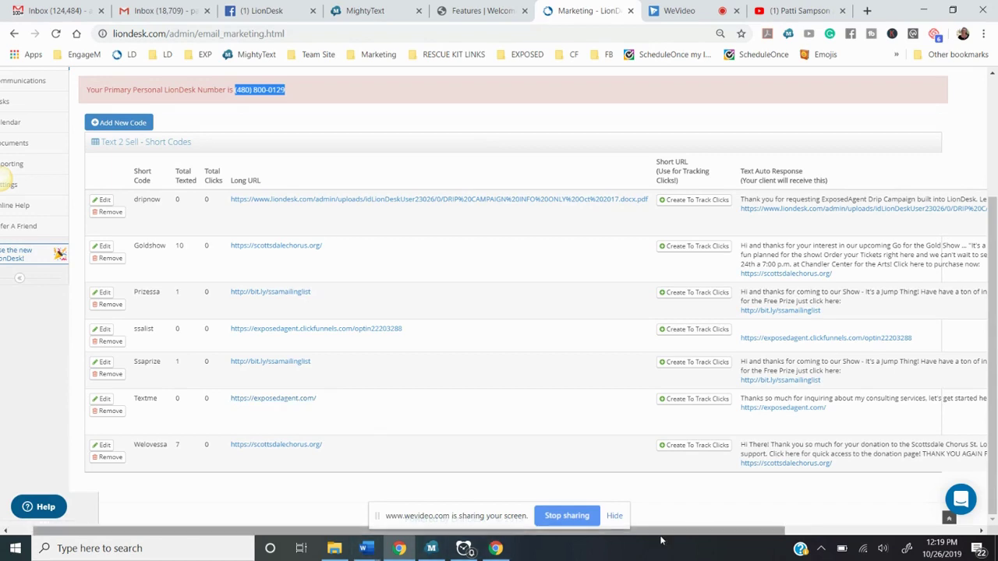
pyautogui.moveTo(720, 535)
pyautogui.mouseDown()
pyautogui.moveTo(952, 524)
pyautogui.moveTo(725, 530)
pyautogui.mouseUp()
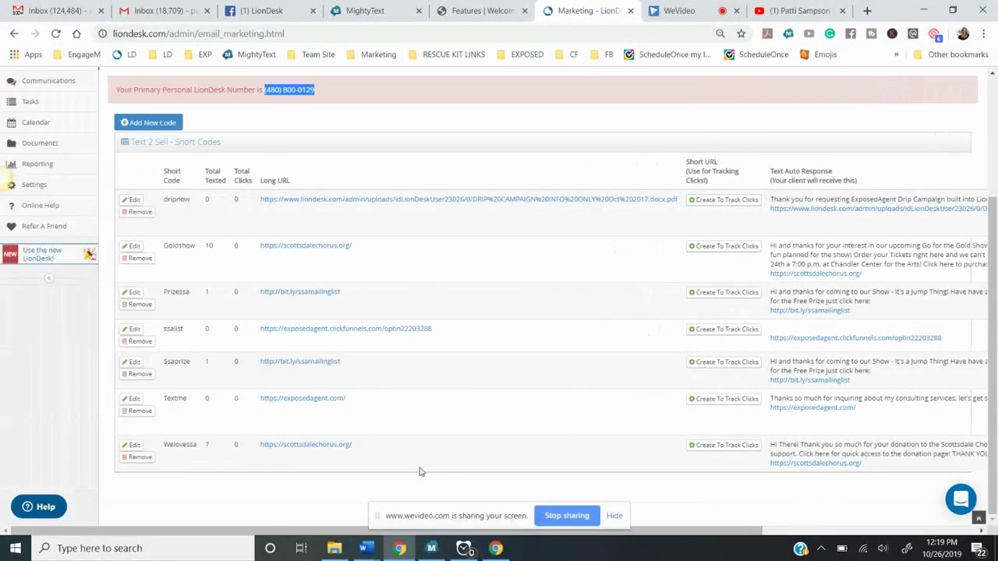